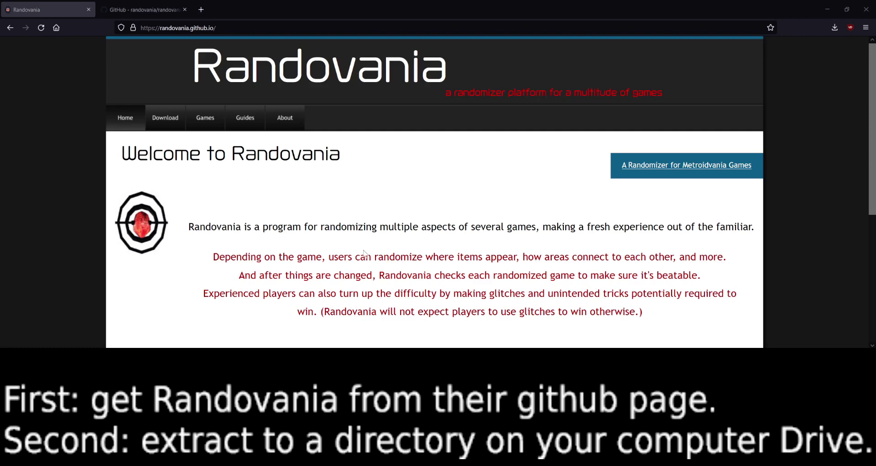
Scroll the Randovania homepage and go to its 'How to install Randovania' page.
scroll(560, 266, down, 3)
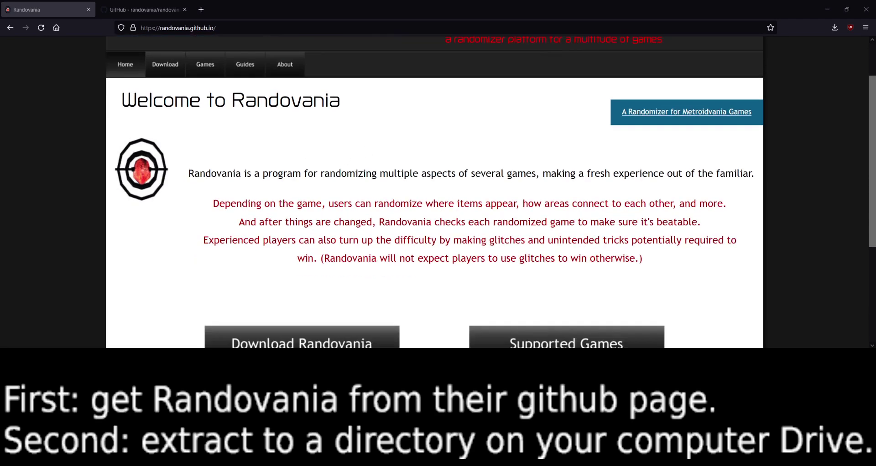
scroll(560, 266, down, 2)
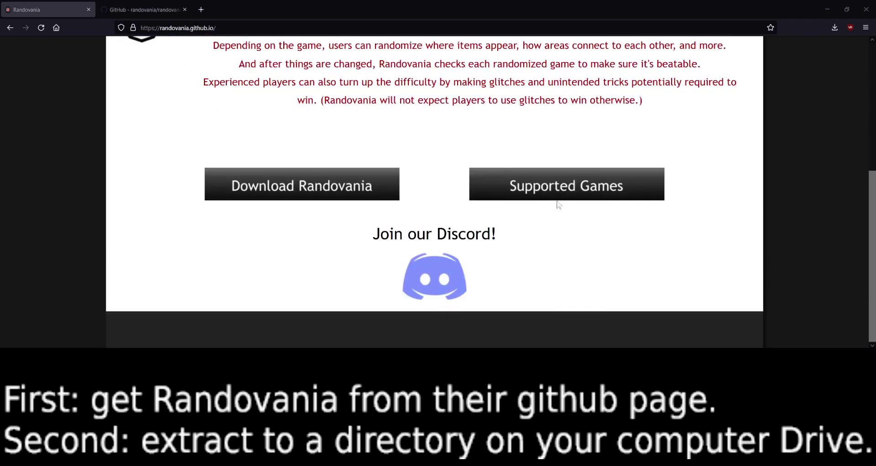
click(347, 193)
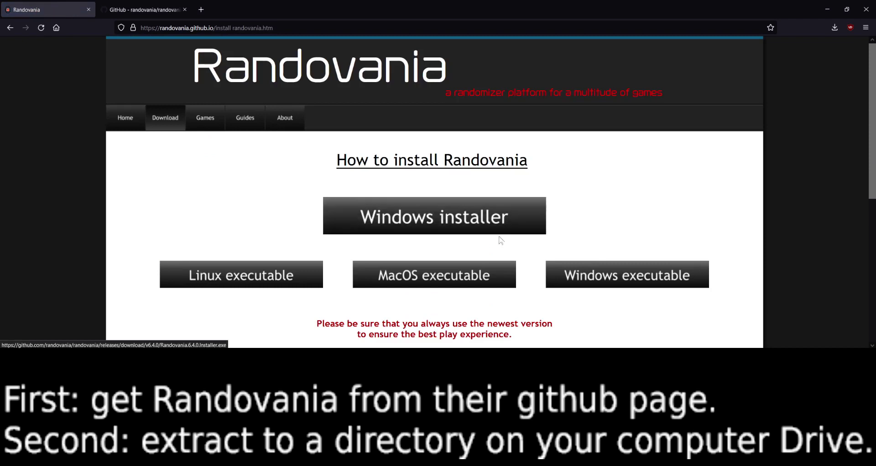
Switch to the Randovania GitHub repository and open the v6.4.0 release.
click(139, 10)
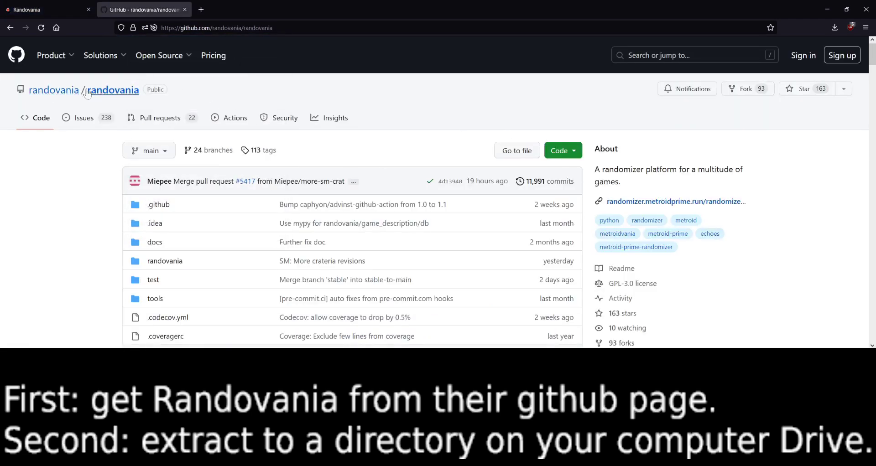
scroll(552, 201, down, 5)
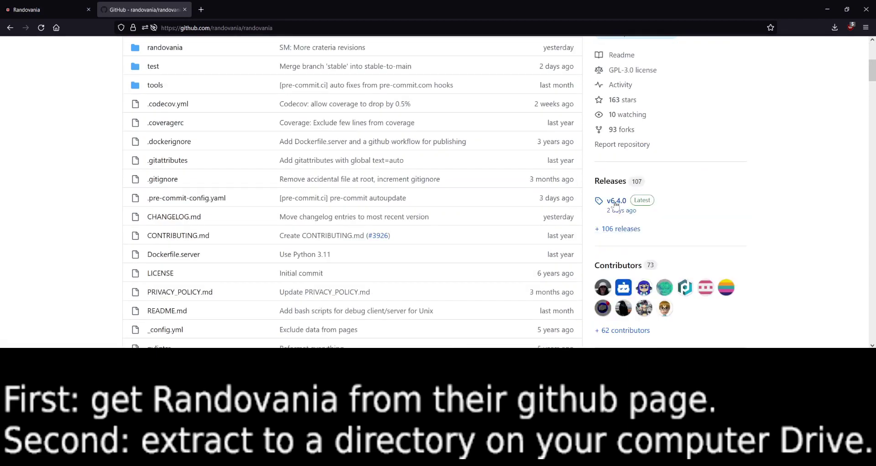
click(615, 204)
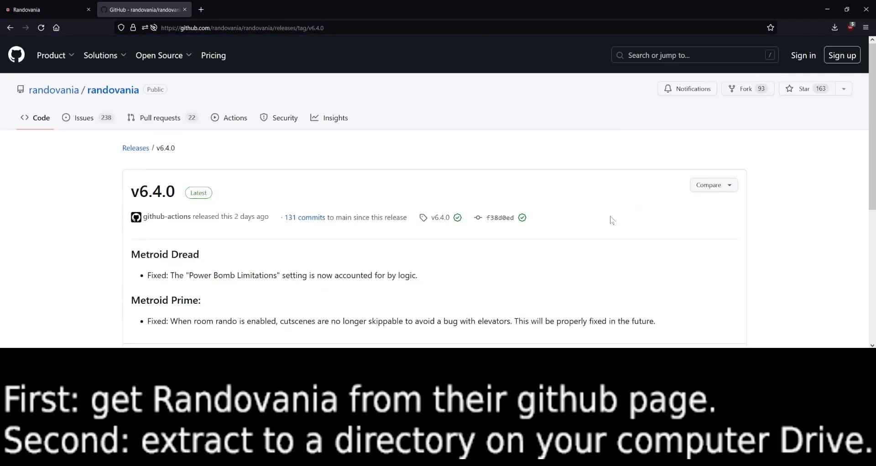
Download randovania-6.4.0-windows.zip from the release assets and open it in 7-Zip.
scroll(137, 130, down, 3)
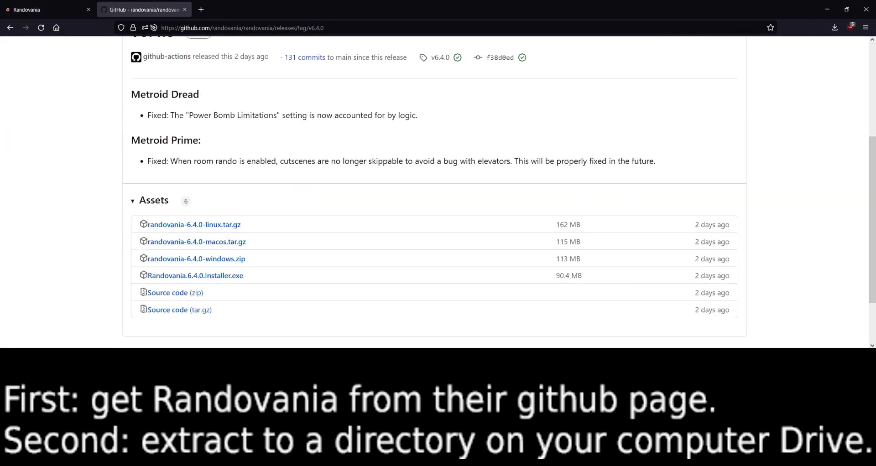
click(204, 262)
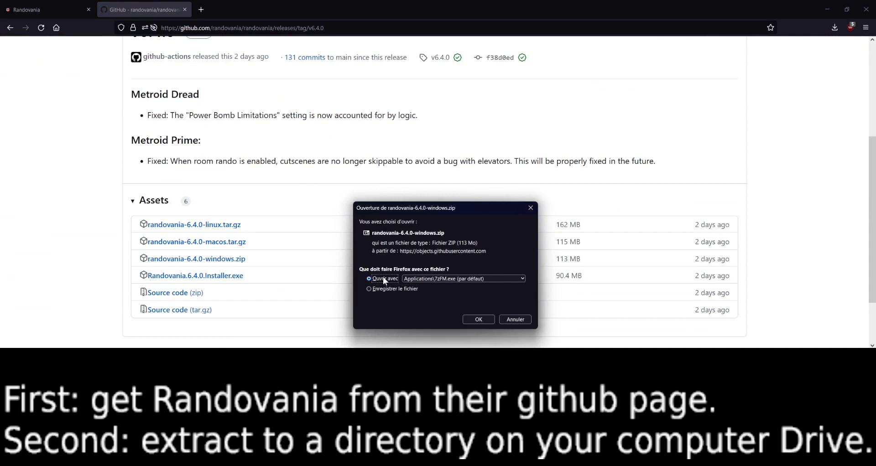
click(480, 319)
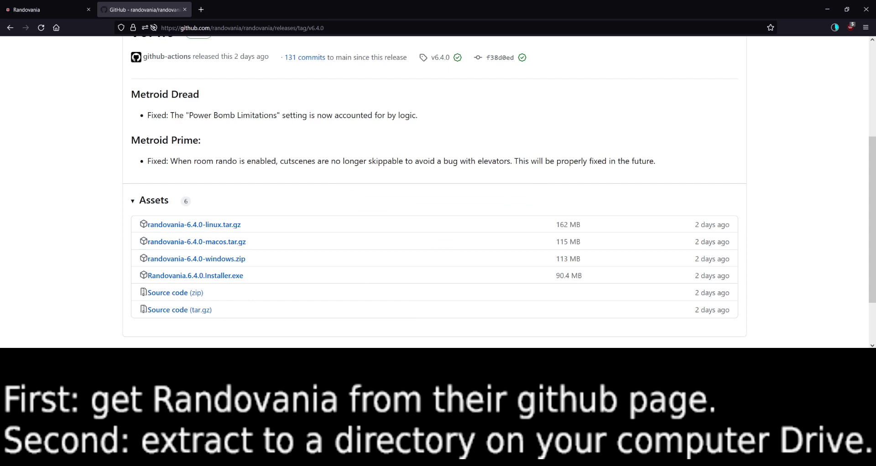
Extract the randovania-6.4.0 folder to C:\Games\Randovania\, replacing all existing files.
click(264, 120)
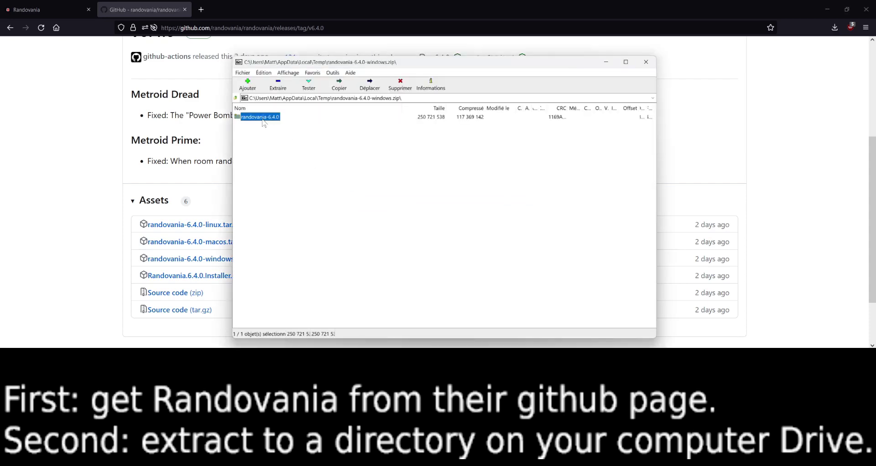
click(279, 86)
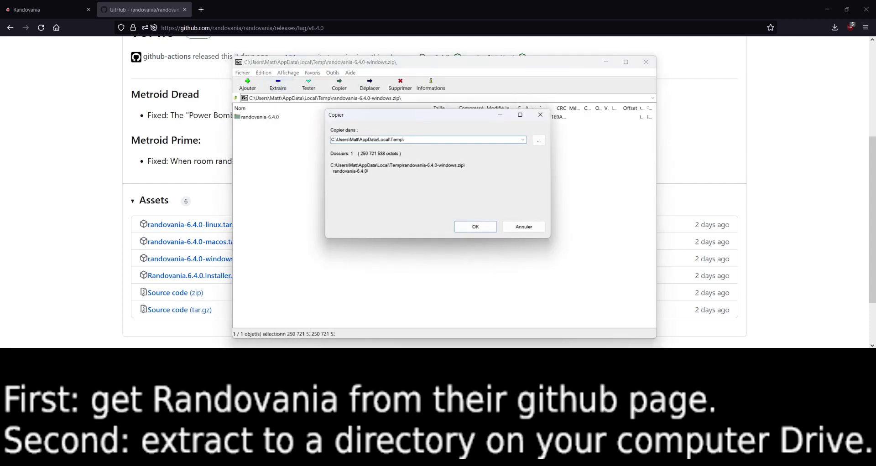
key(Down)
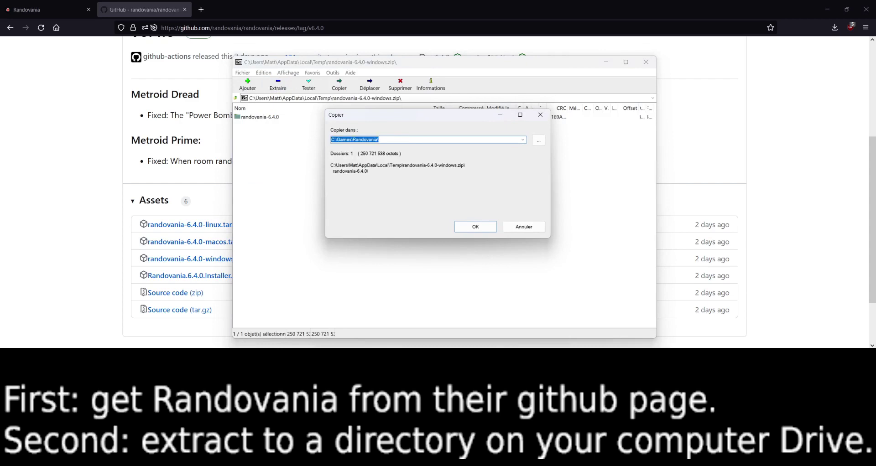
click(476, 231)
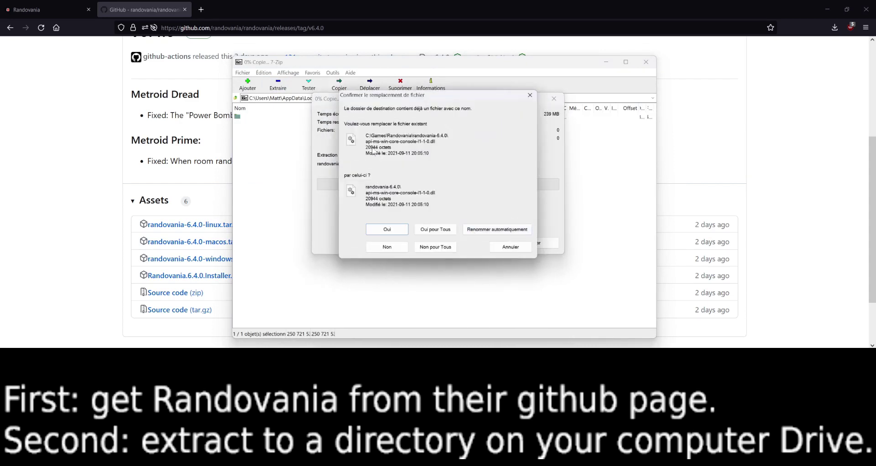
click(438, 230)
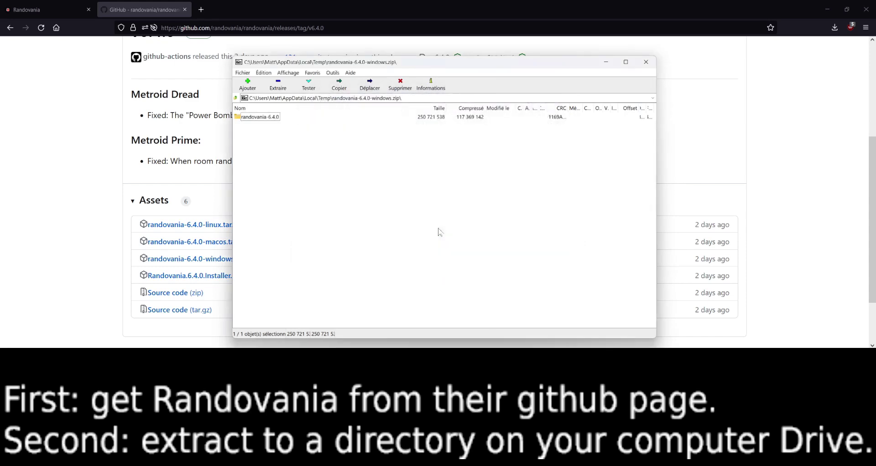
Close 7-Zip and start a new solo game with Metroid Dread in Randovania.
click(646, 62)
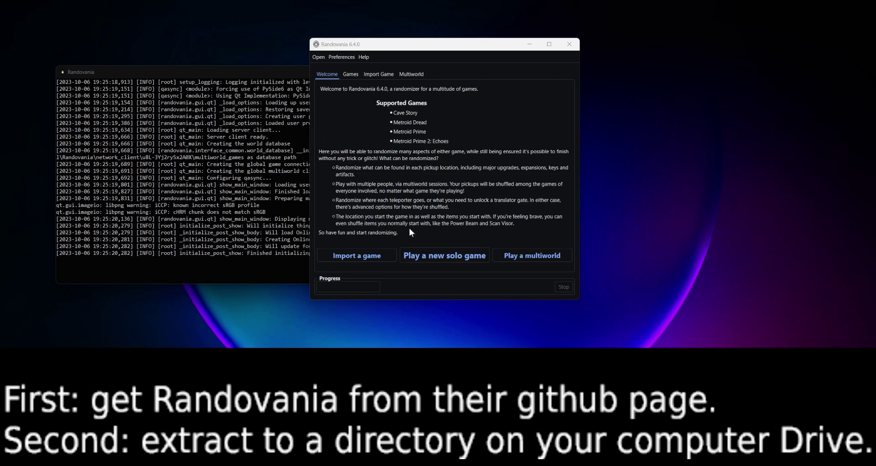
click(451, 254)
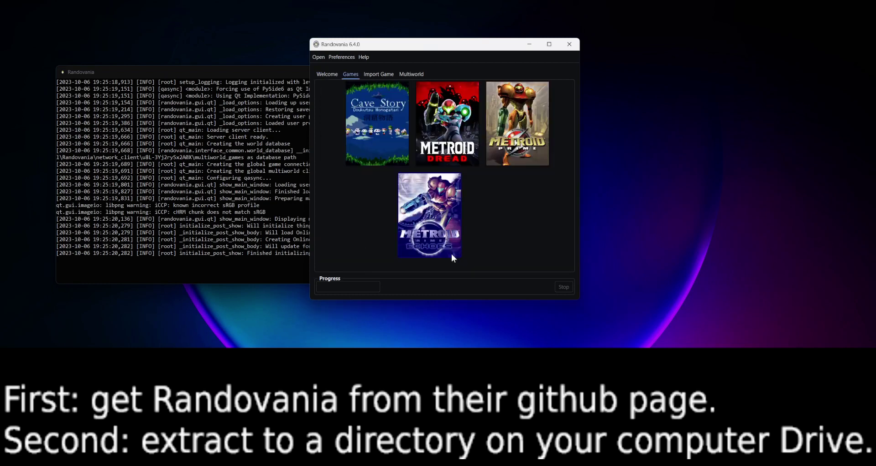
click(448, 140)
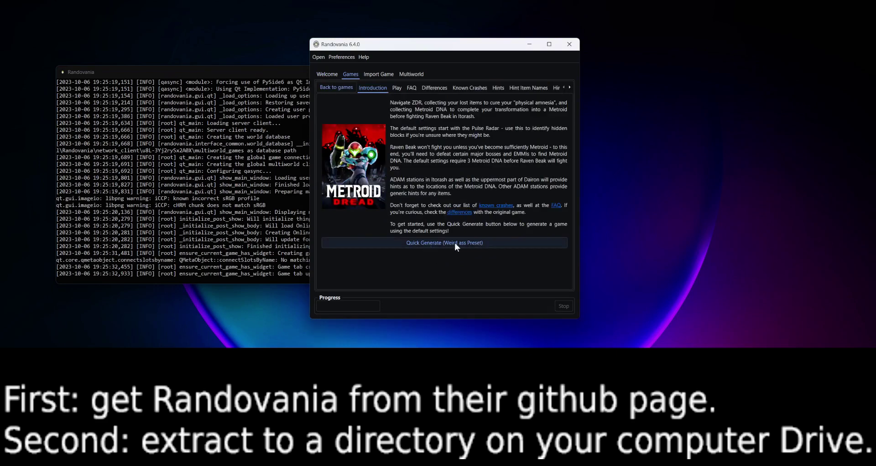
Browse Metroid Dread's presets, including April Fools 2023, and widen the window.
click(397, 89)
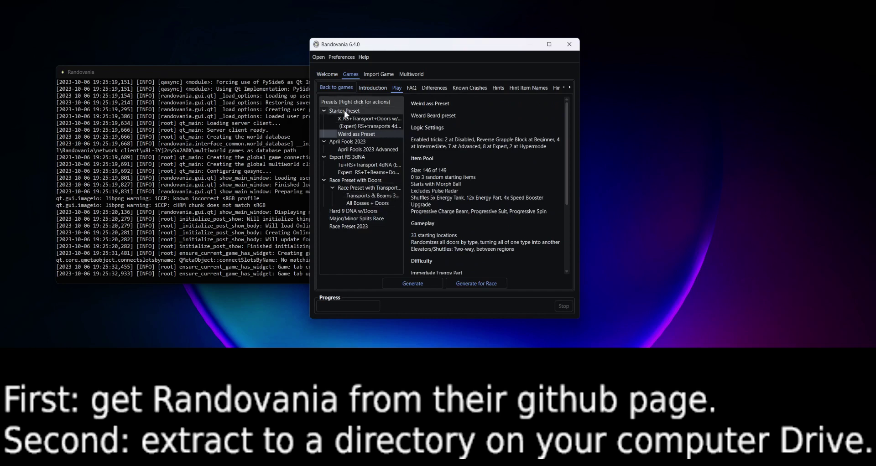
click(351, 150)
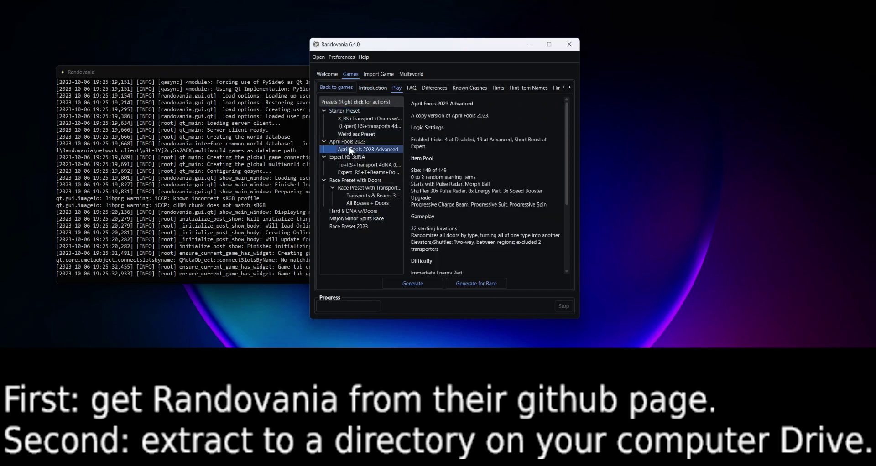
click(369, 142)
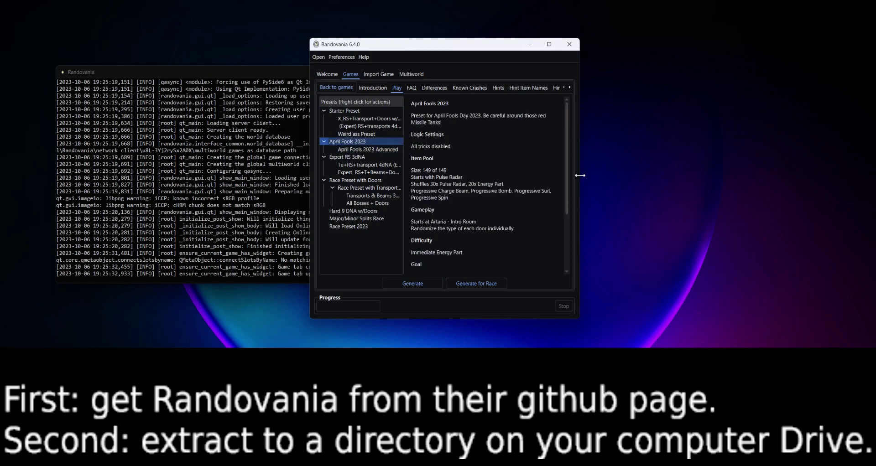
drag(579, 175, 674, 175)
Duplicate the Starter Preset and open Starter Preset Copy for customization in an enlarged window.
click(352, 114)
right_click(347, 114)
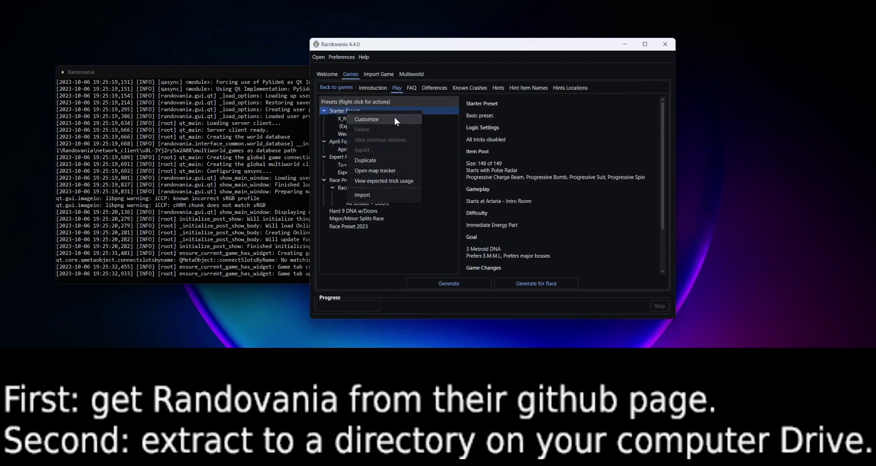
click(373, 160)
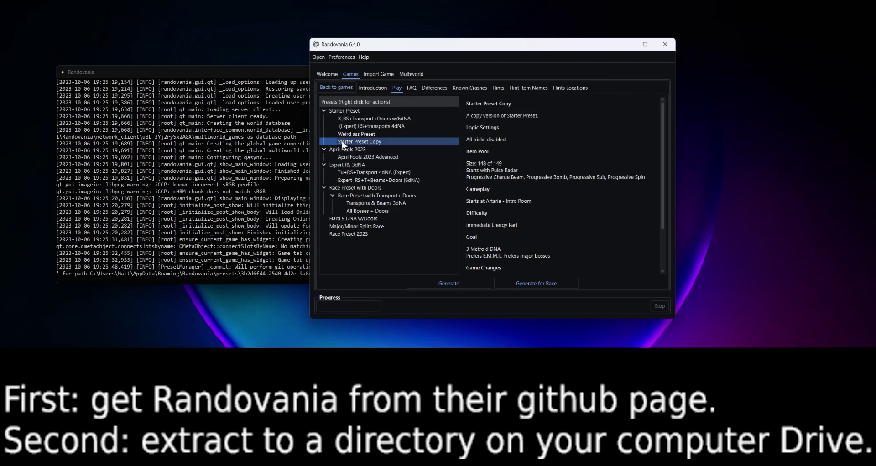
right_click(363, 140)
click(393, 149)
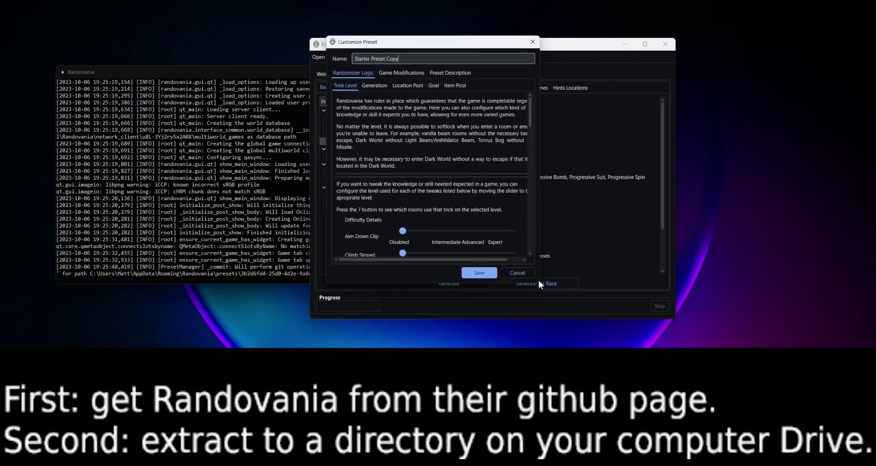
drag(539, 282, 700, 283)
mouse_move(687, 120)
mouse_down()
mouse_move(690, 148)
mouse_move(692, 124)
mouse_up()
In the Goal settings, keep Prefer E.M.M.I. on and require 3 Metroid DNA.
click(376, 85)
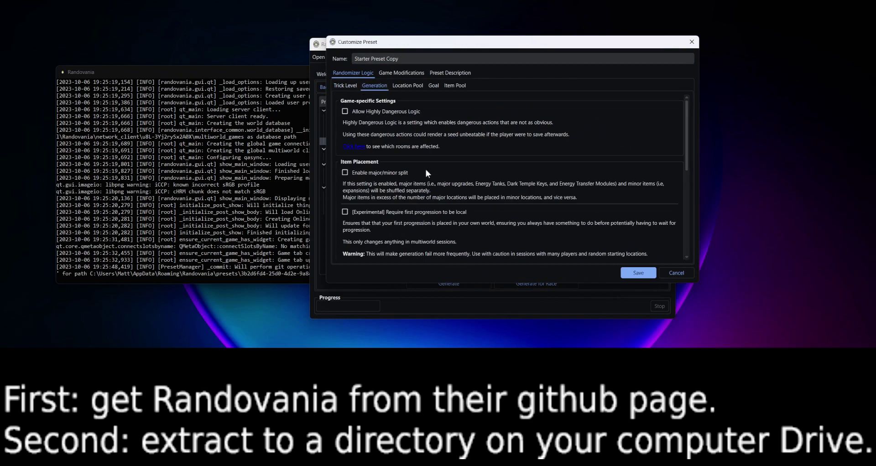
click(408, 86)
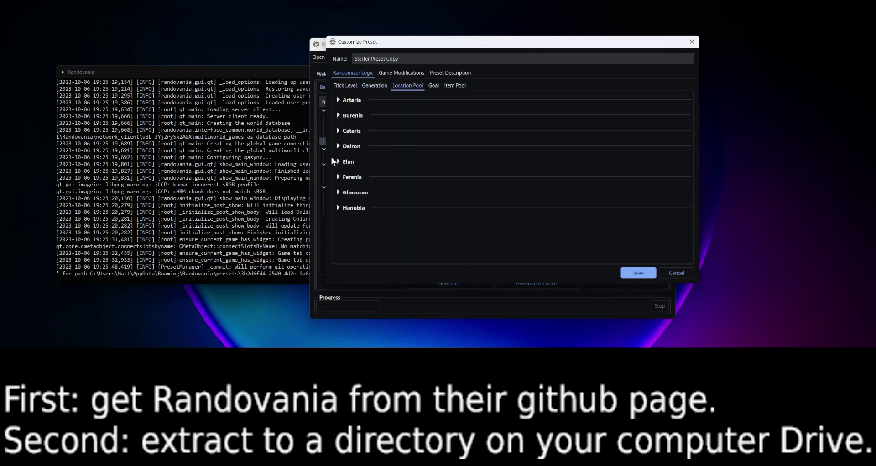
click(433, 85)
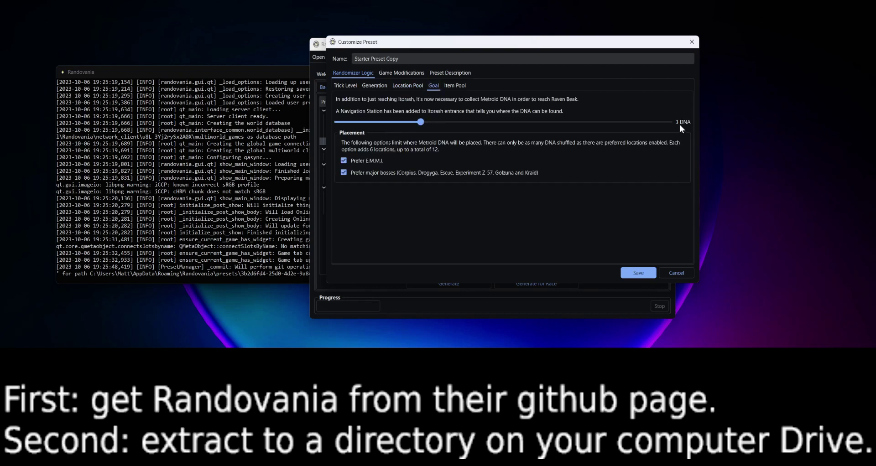
click(362, 160)
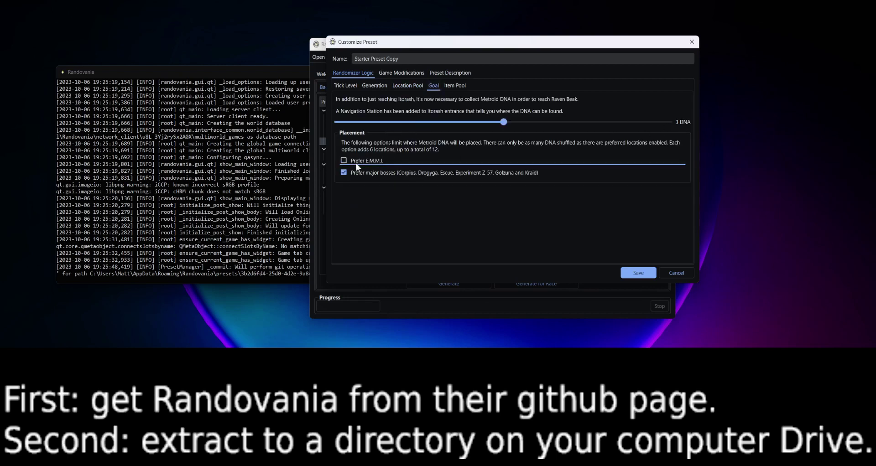
click(431, 160)
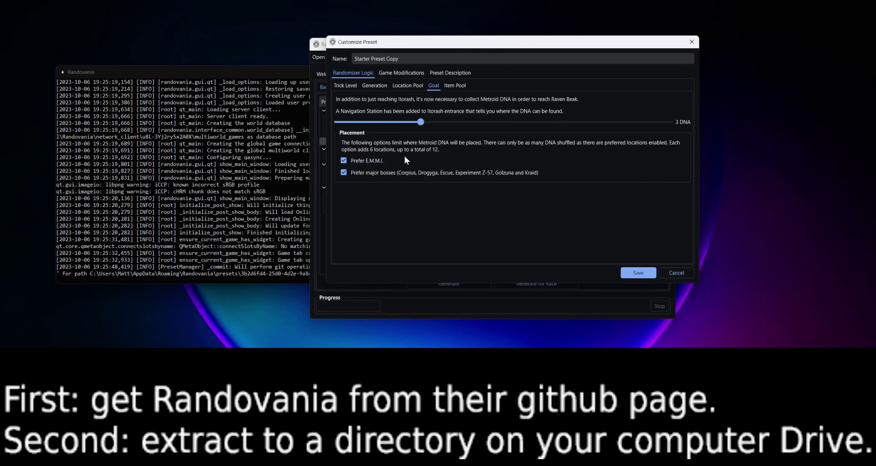
drag(421, 122, 311, 118)
Limit random starting items to at most 3 and enlarge the window to list all item categories.
click(449, 86)
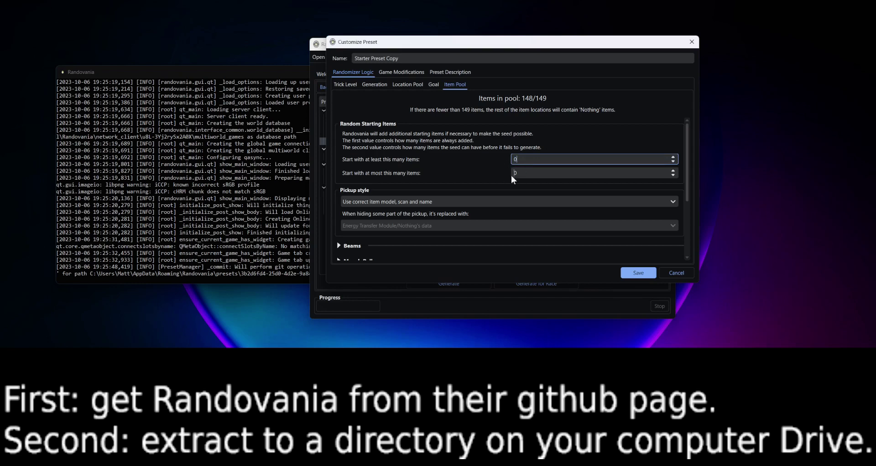
click(508, 173)
text(3)
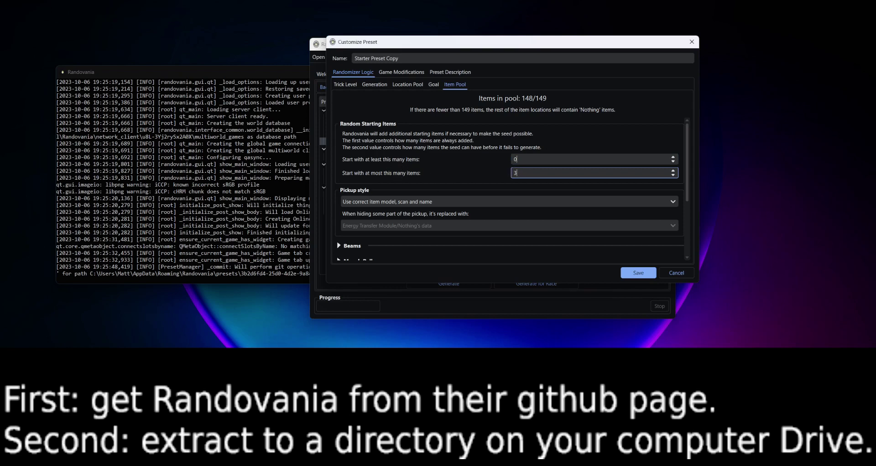
double_click(523, 169)
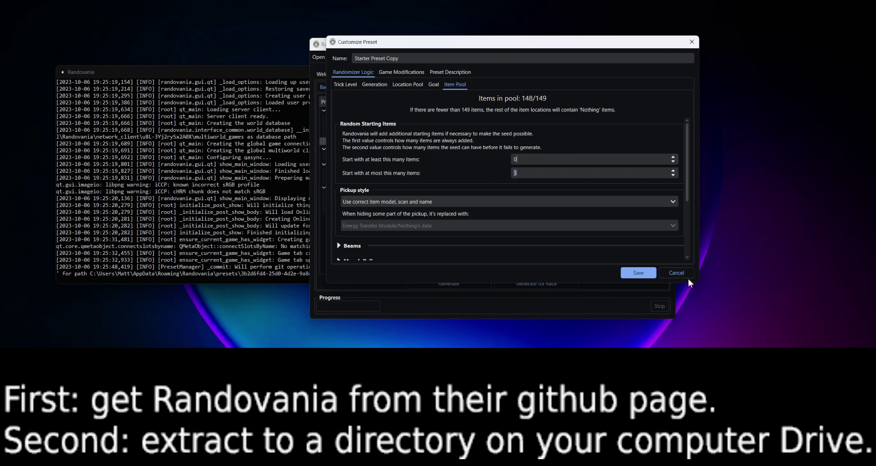
drag(691, 283, 689, 347)
scroll(688, 273, down, 1)
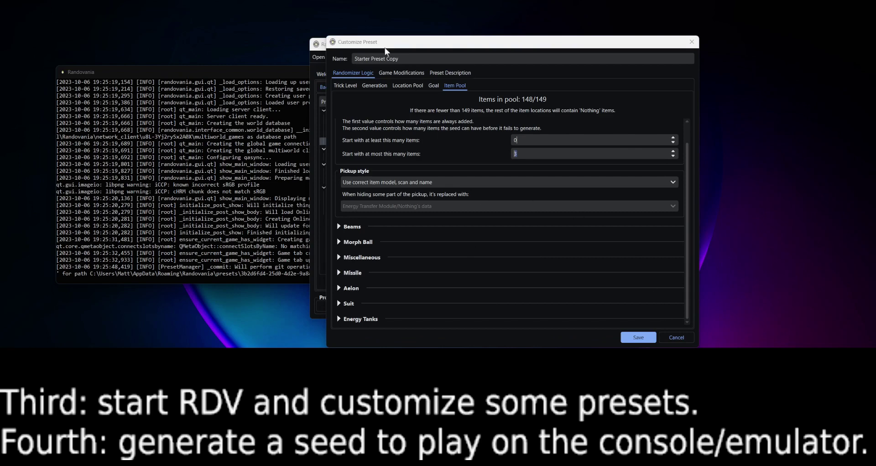
Discard and delete Starter Preset Copy, then generate a seed from Weird ass Preset and enlarge its details.
click(676, 338)
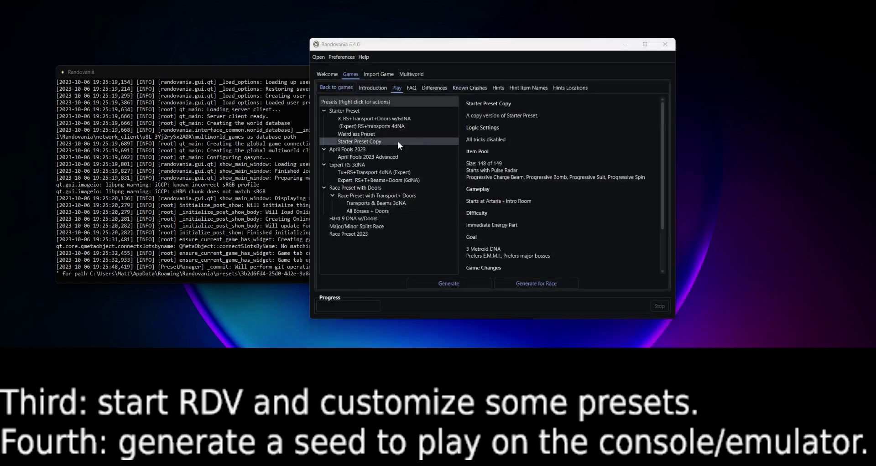
right_click(368, 143)
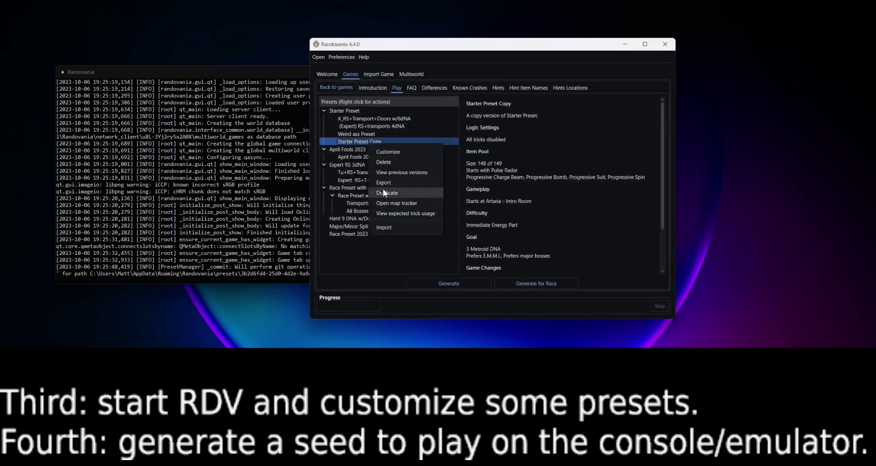
click(416, 162)
click(505, 187)
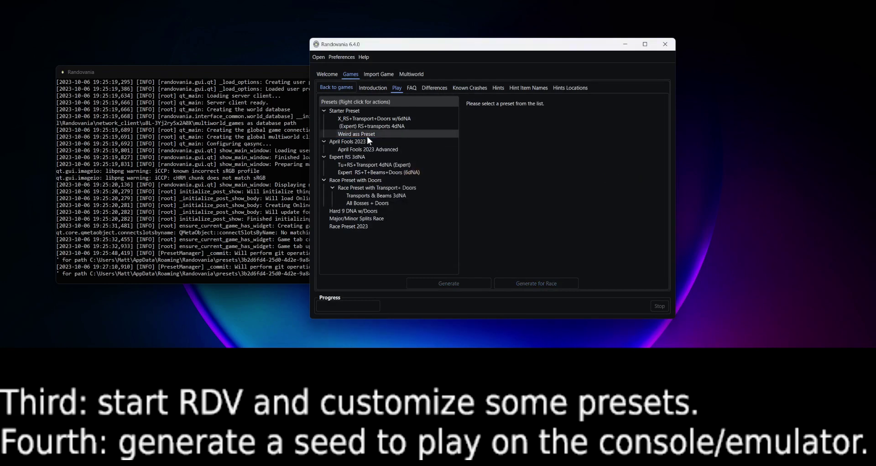
click(449, 284)
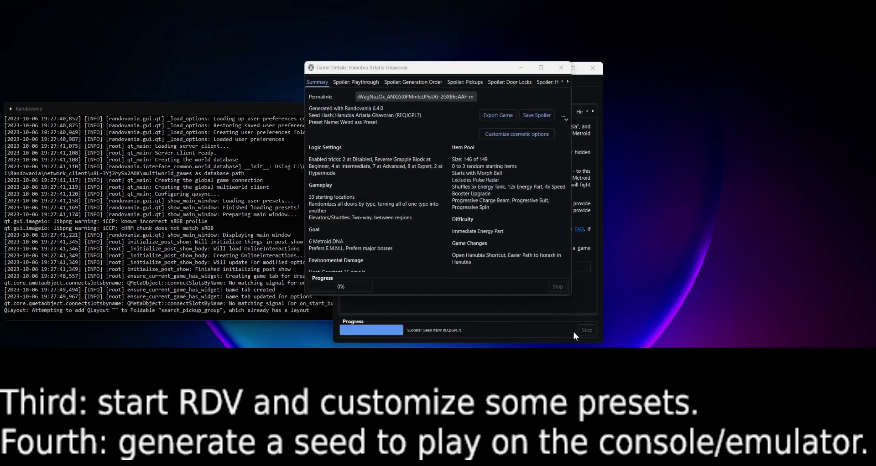
drag(571, 297, 684, 338)
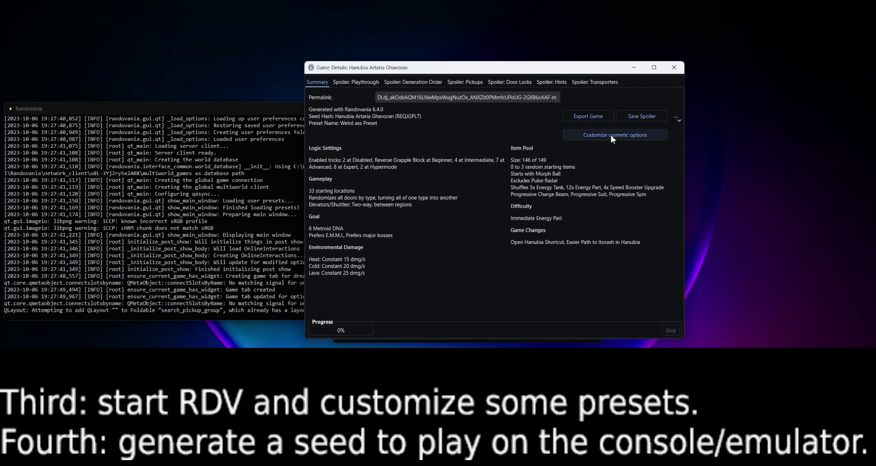
Export the seed as a Ryujinx mod from the ExtractFS input path and patch to 100%.
click(593, 116)
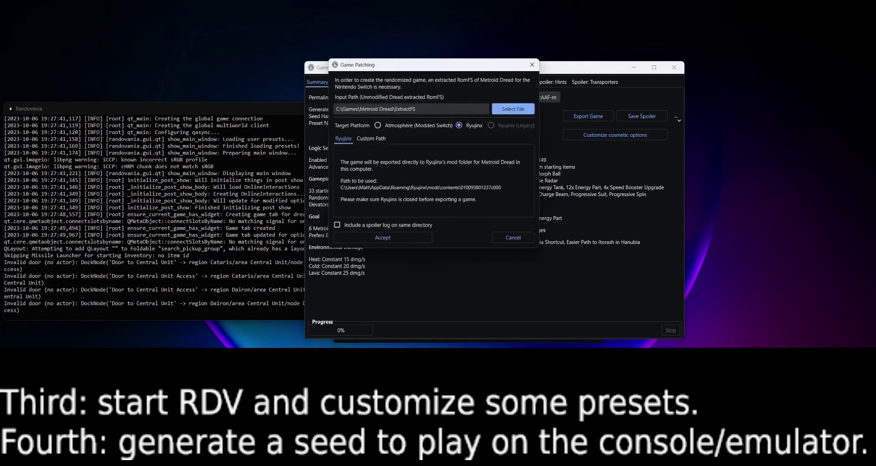
drag(375, 68, 414, 131)
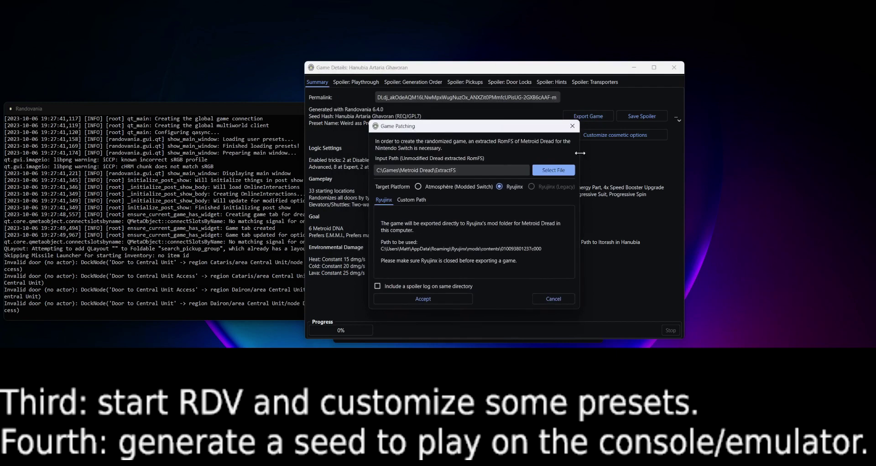
drag(580, 154, 658, 166)
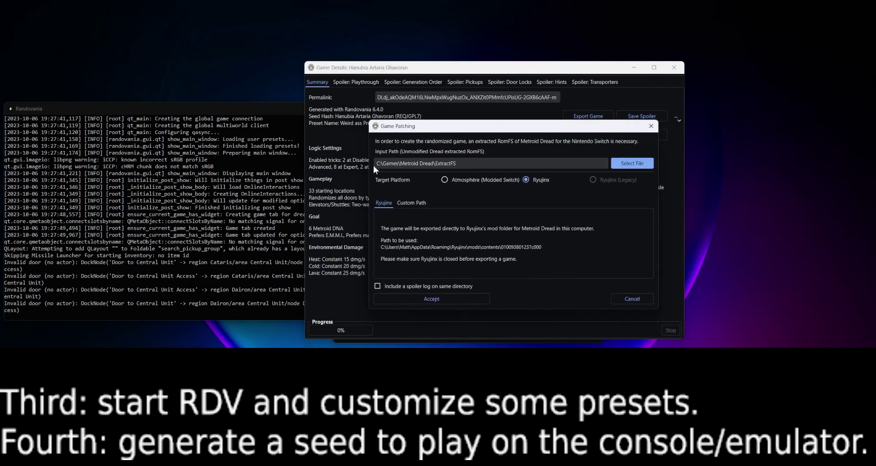
click(479, 163)
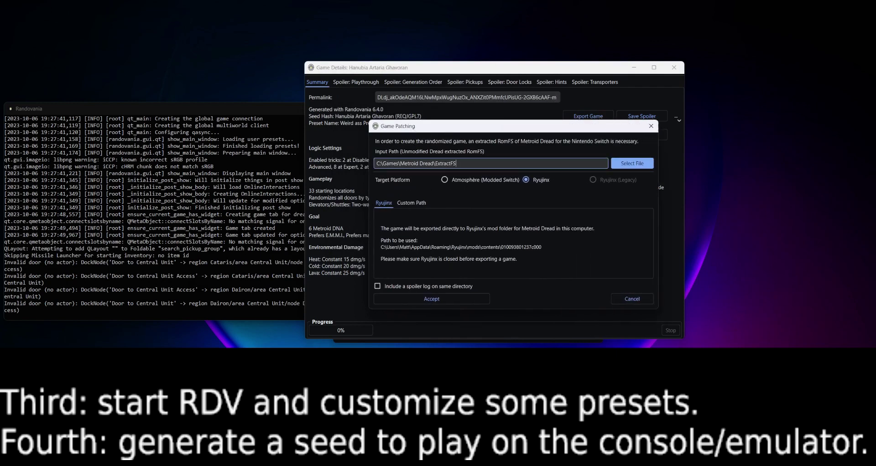
click(544, 185)
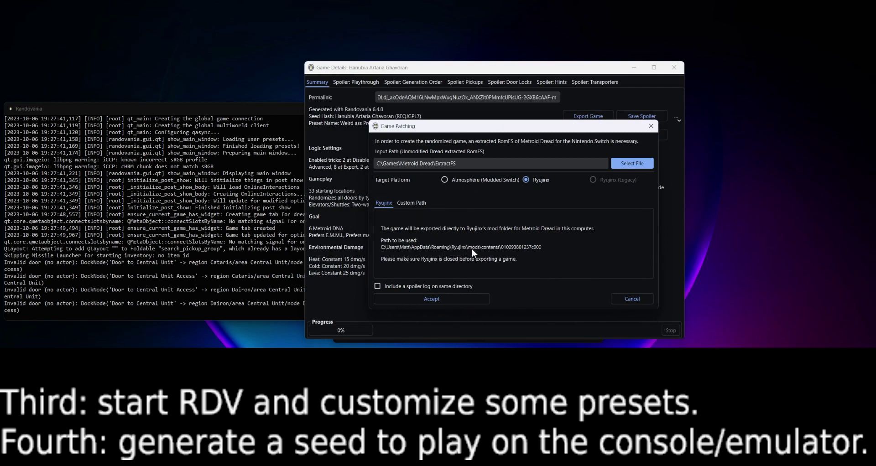
click(440, 299)
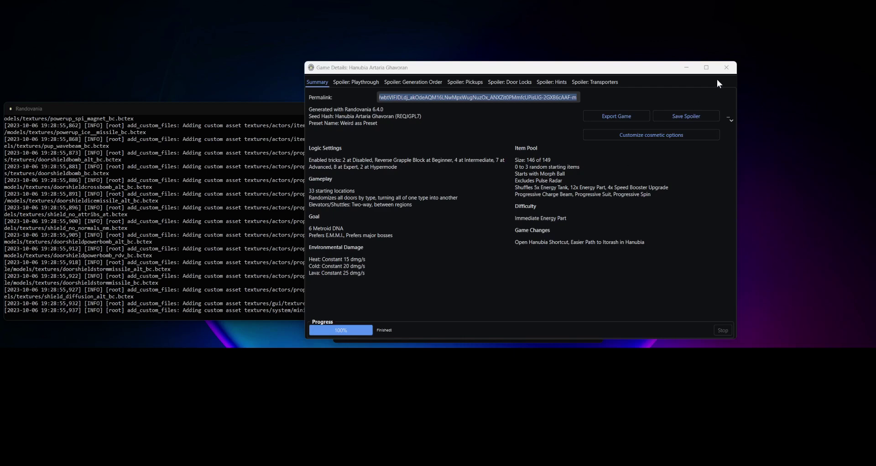
Close Game Details and check Metroid Dread's Ryujinx mods folder for DreadRandovania.
click(726, 67)
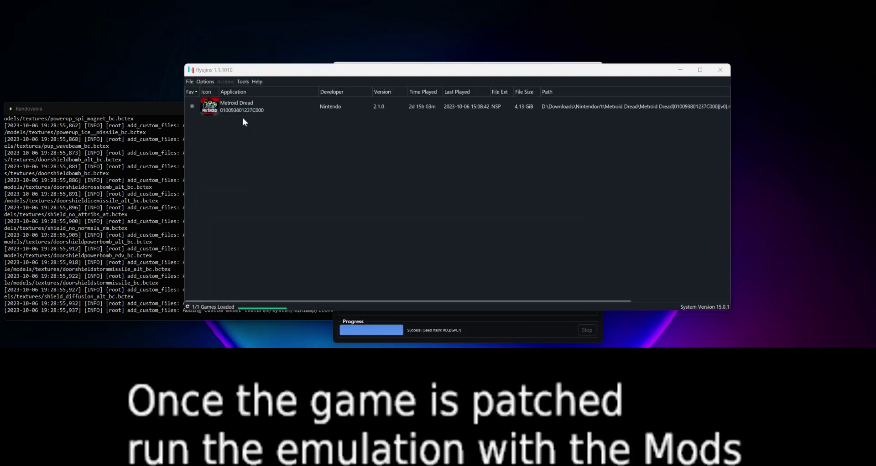
click(247, 112)
right_click(250, 112)
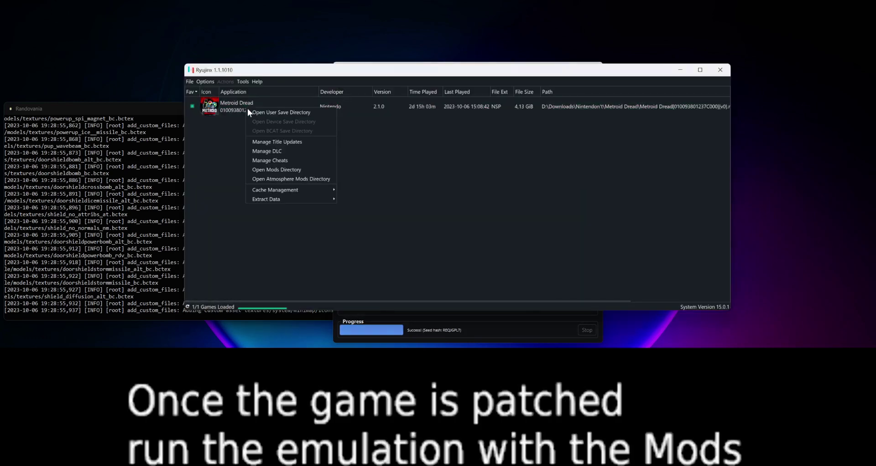
click(282, 171)
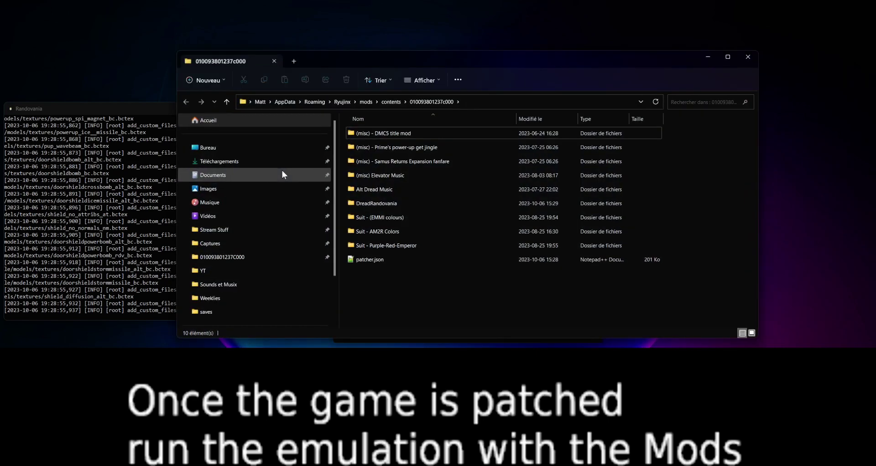
click(379, 203)
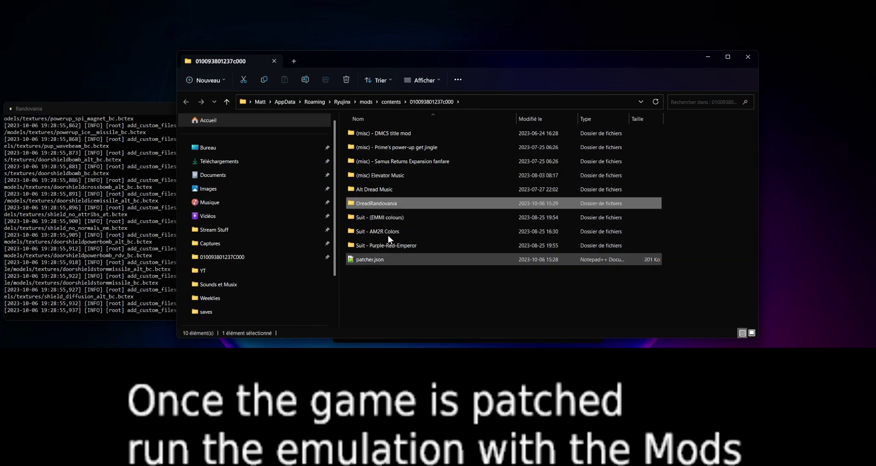
Close the mods folder window to return to Ryujinx's game list.
click(748, 57)
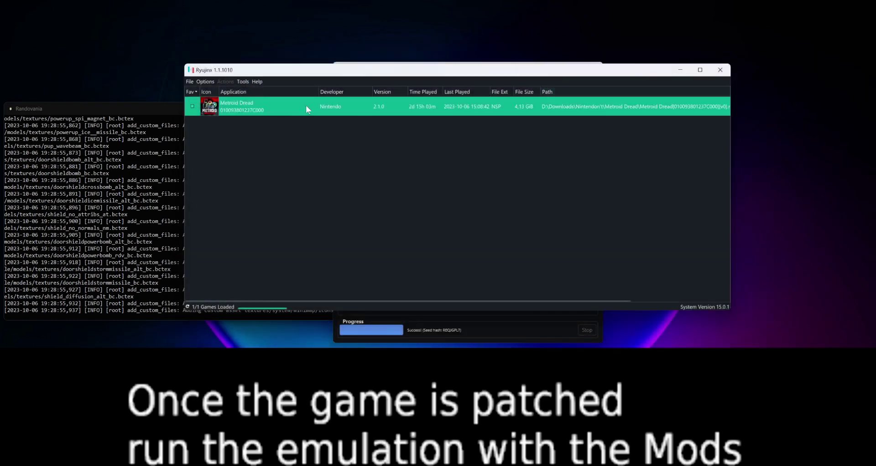